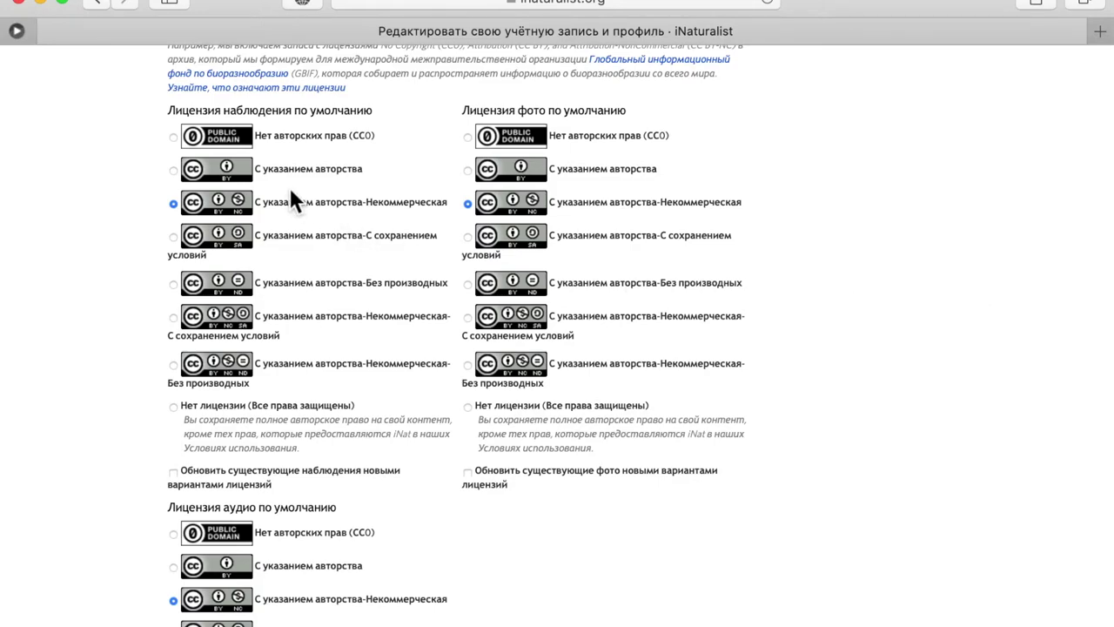
Review the default observation, photo and audio licence options in the account settings
scroll(292, 187, up, 5)
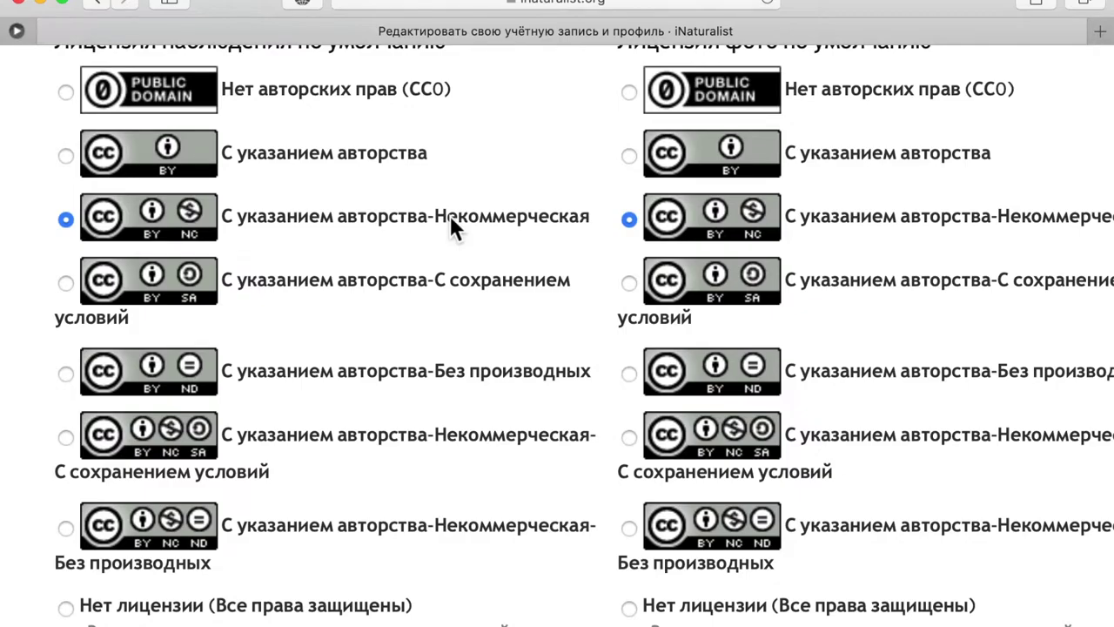
scroll(450, 215, down, 5)
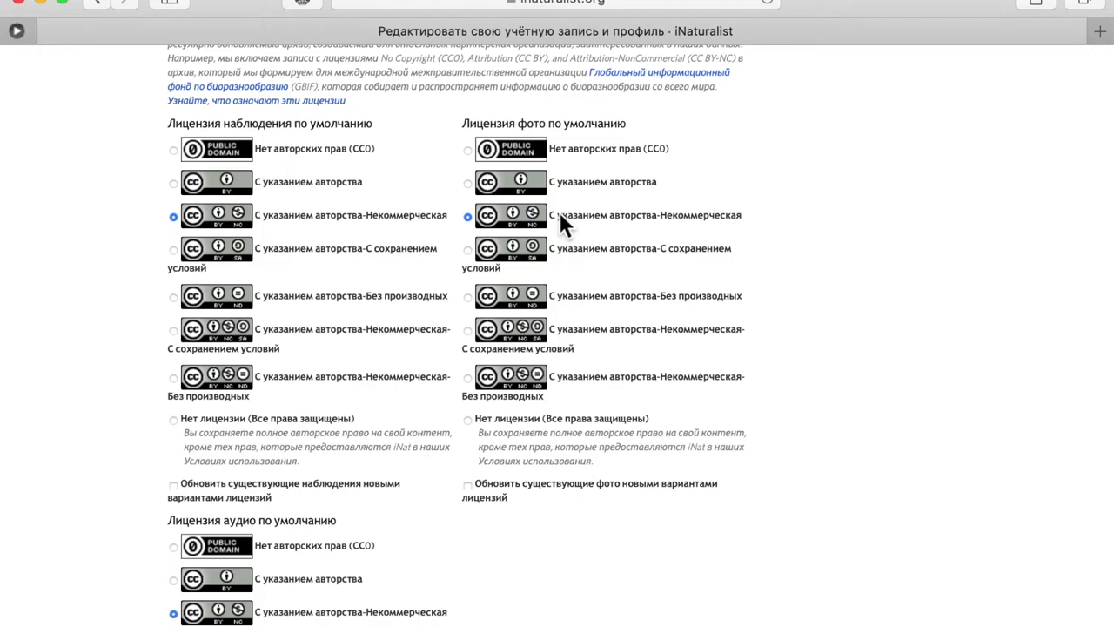
scroll(558, 209, up, 3)
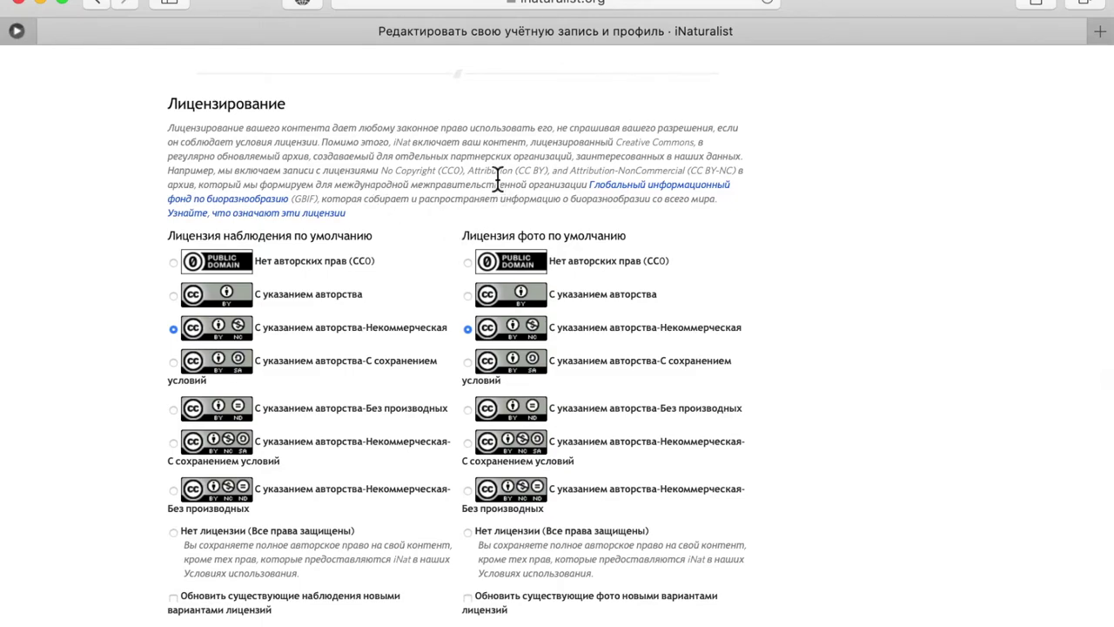
scroll(510, 198, up, 15)
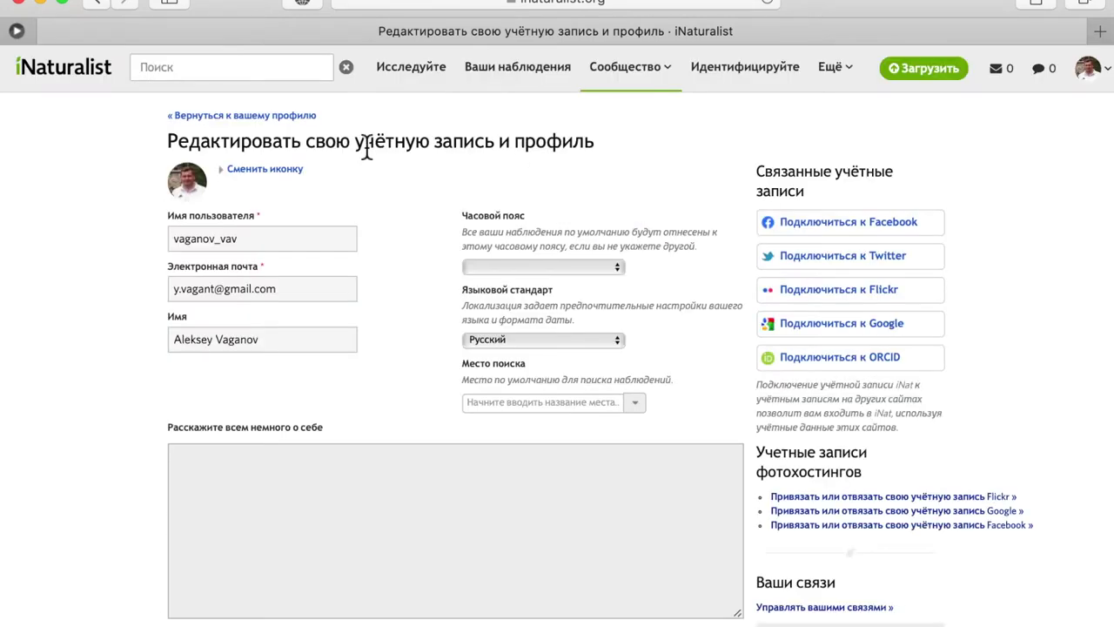
Return to the user profile page and look through its sections and activity summary
click(279, 118)
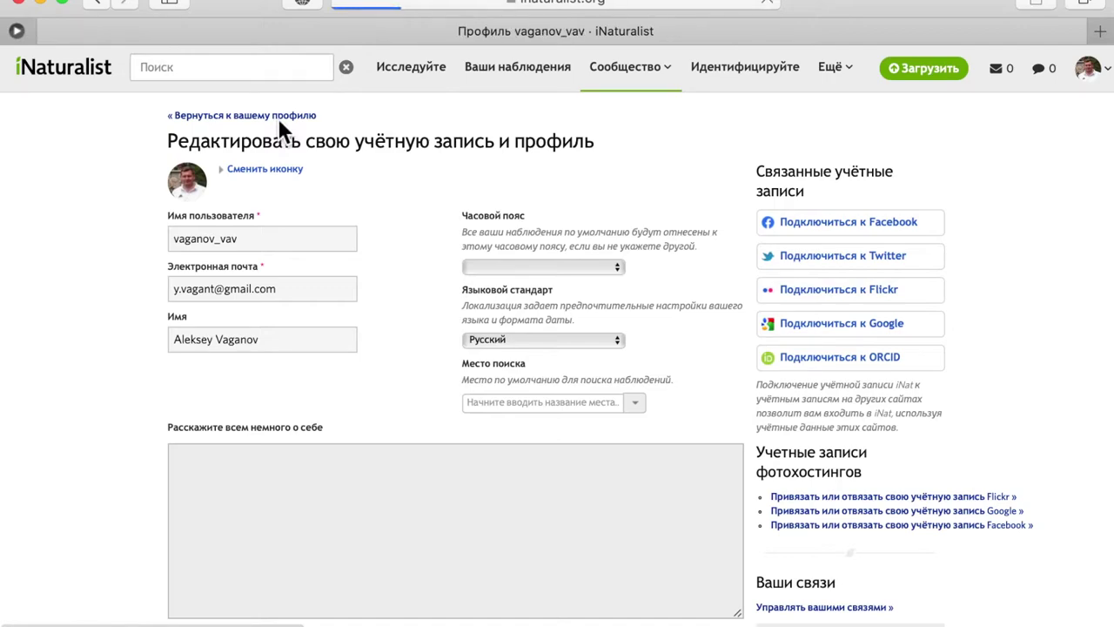
scroll(470, 139, down, 2)
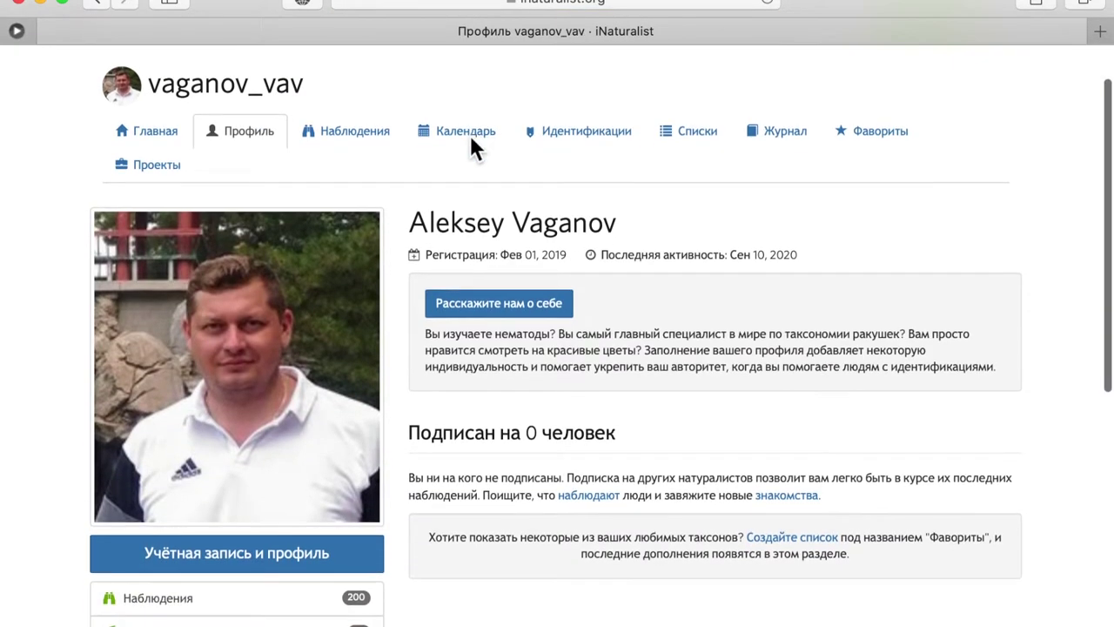
scroll(738, 339, down, 4)
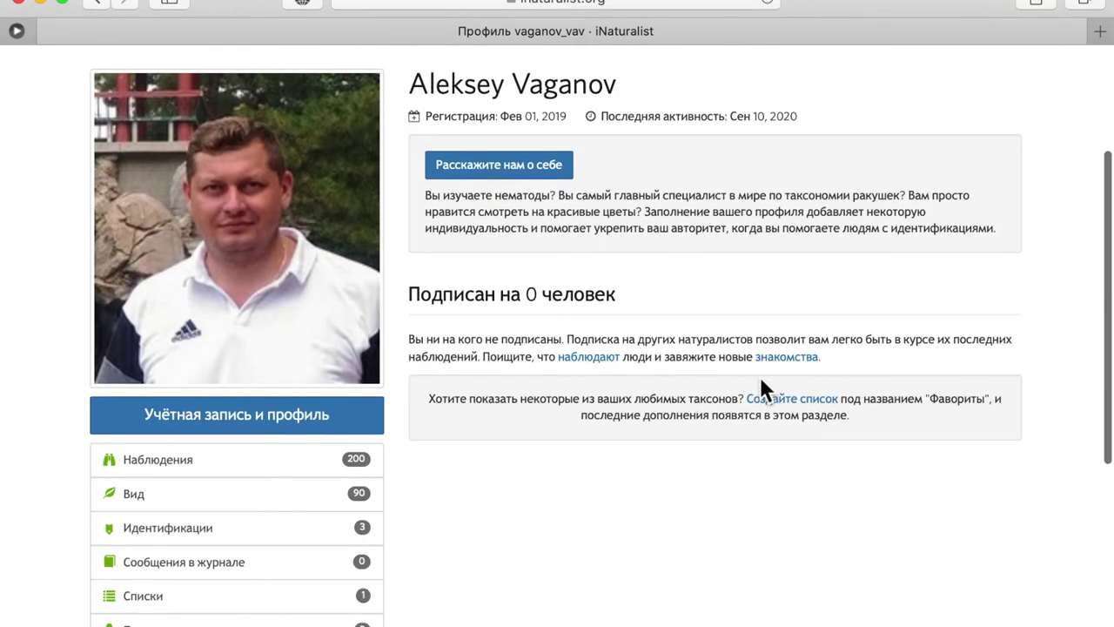
scroll(542, 400, down, 8)
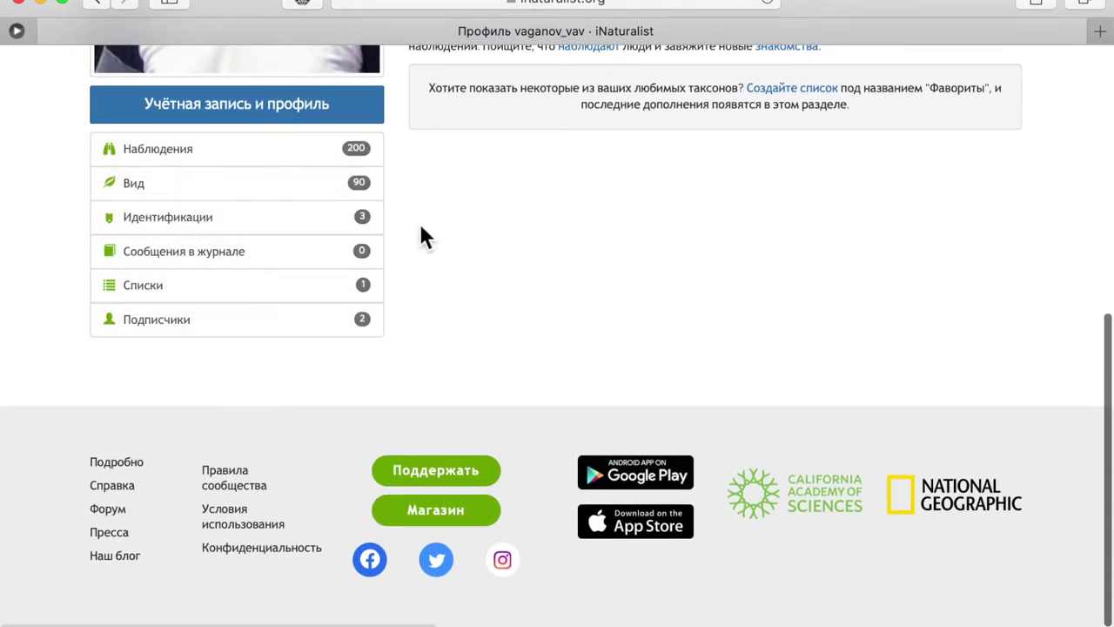
scroll(608, 232, up, 12)
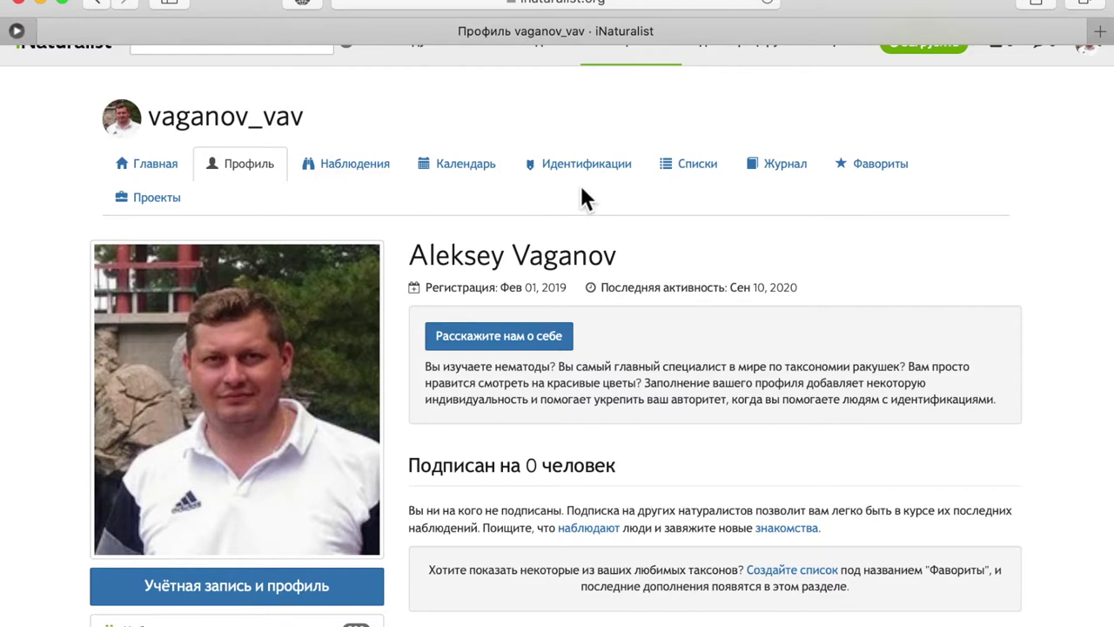
scroll(1064, 158, up, 1)
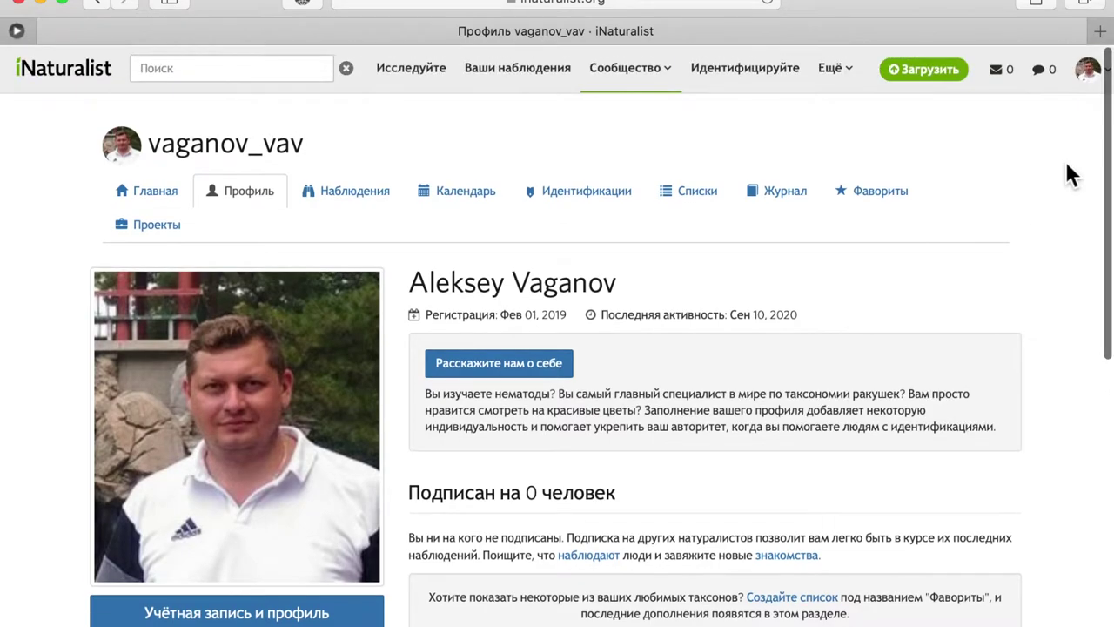
Open the notifications list and preview observations that received community identifications
click(1054, 76)
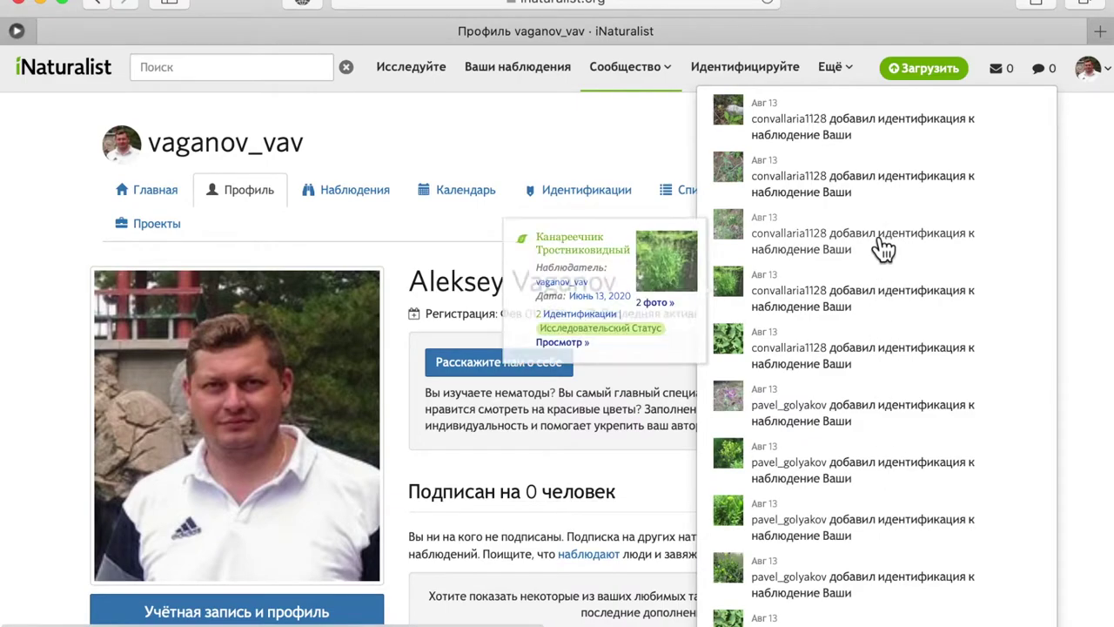
mouse_move(889, 168)
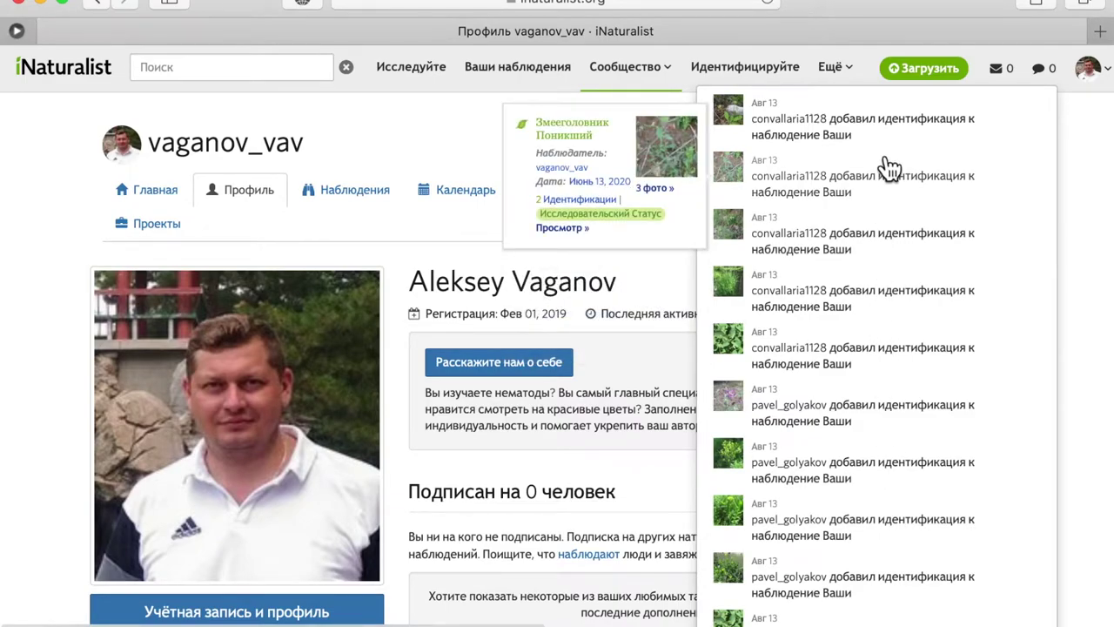
Open the profile's observations list and examine the identification and quality status of its entries
click(355, 187)
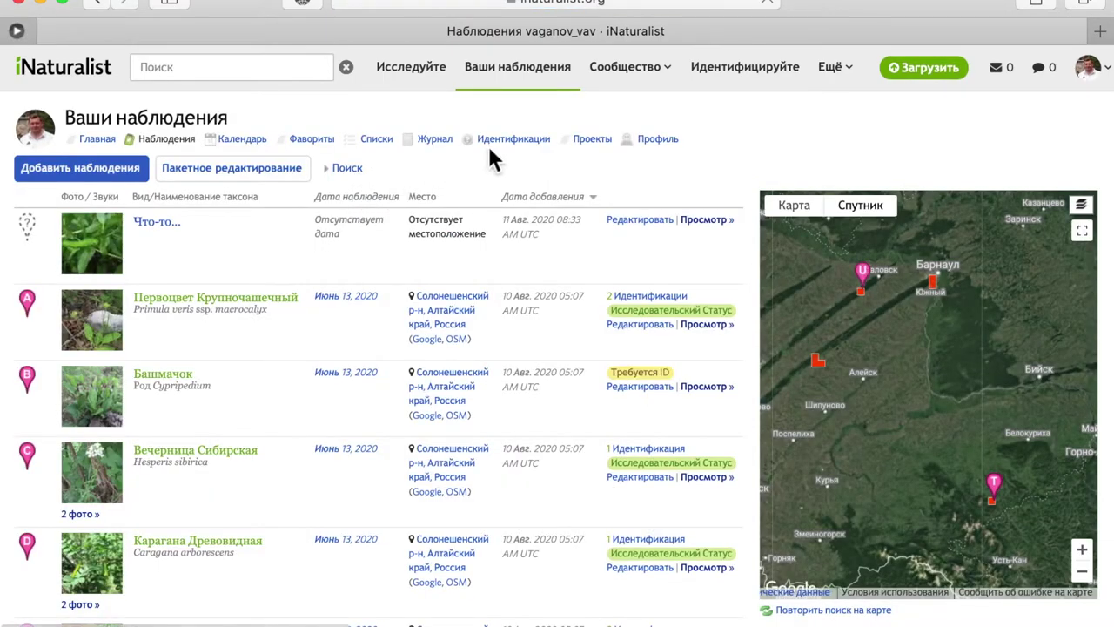
scroll(633, 284, down, 1)
scroll(634, 284, down, 5)
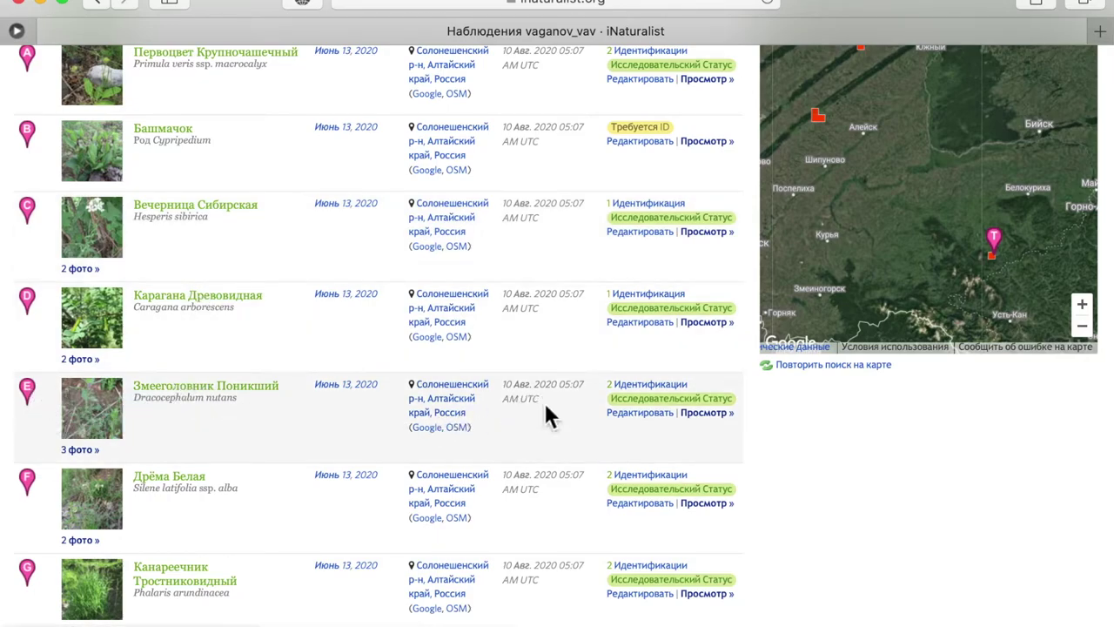
mouse_move(620, 417)
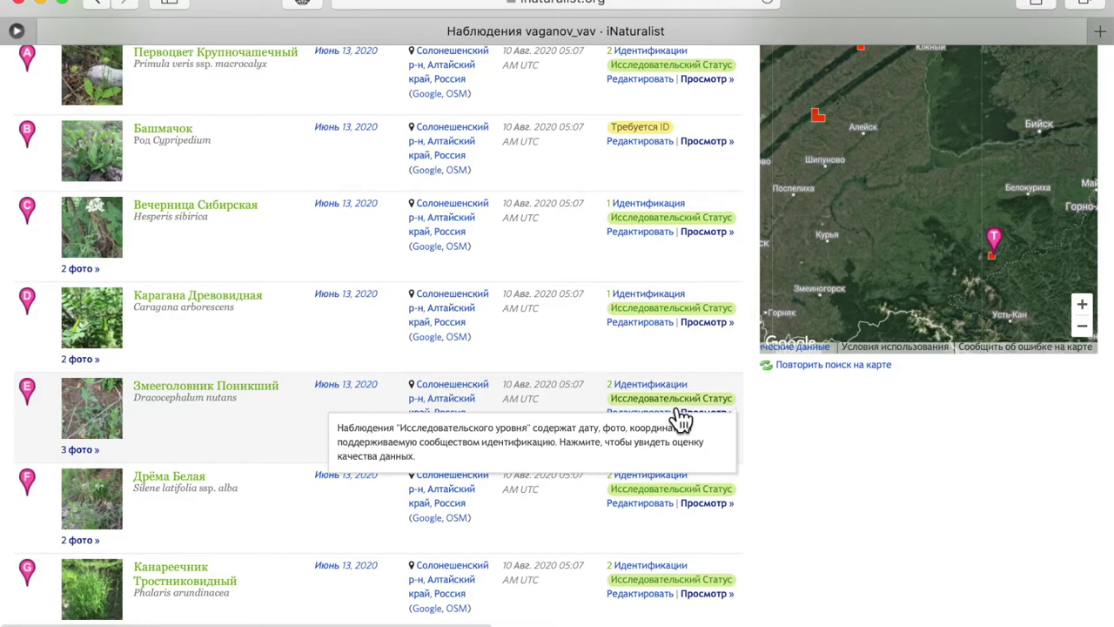
scroll(681, 420, down, 5)
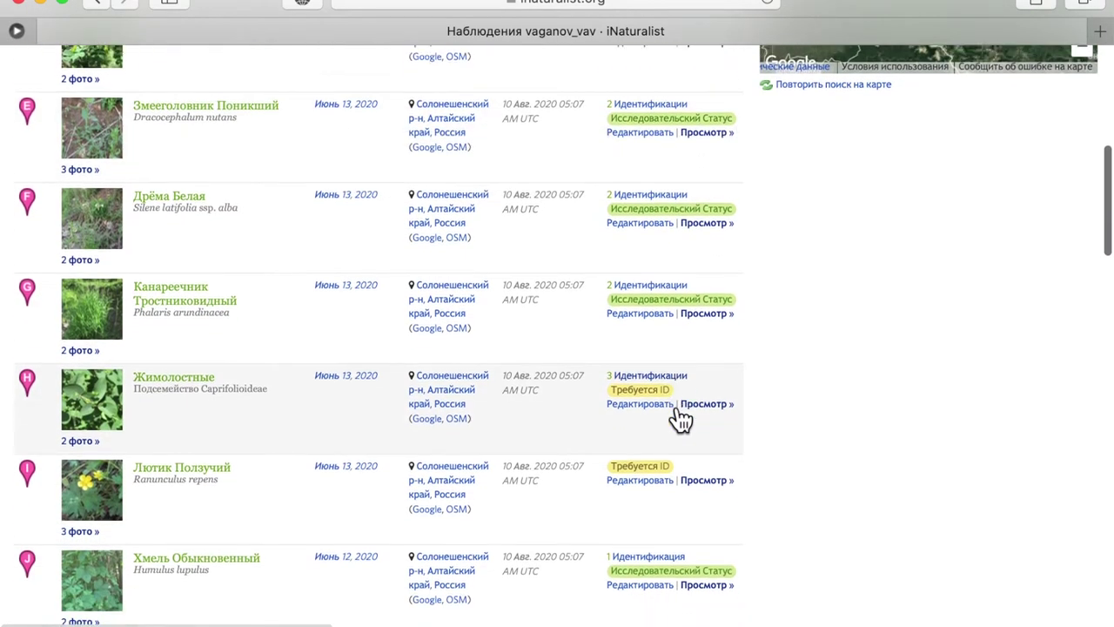
scroll(679, 420, down, 2)
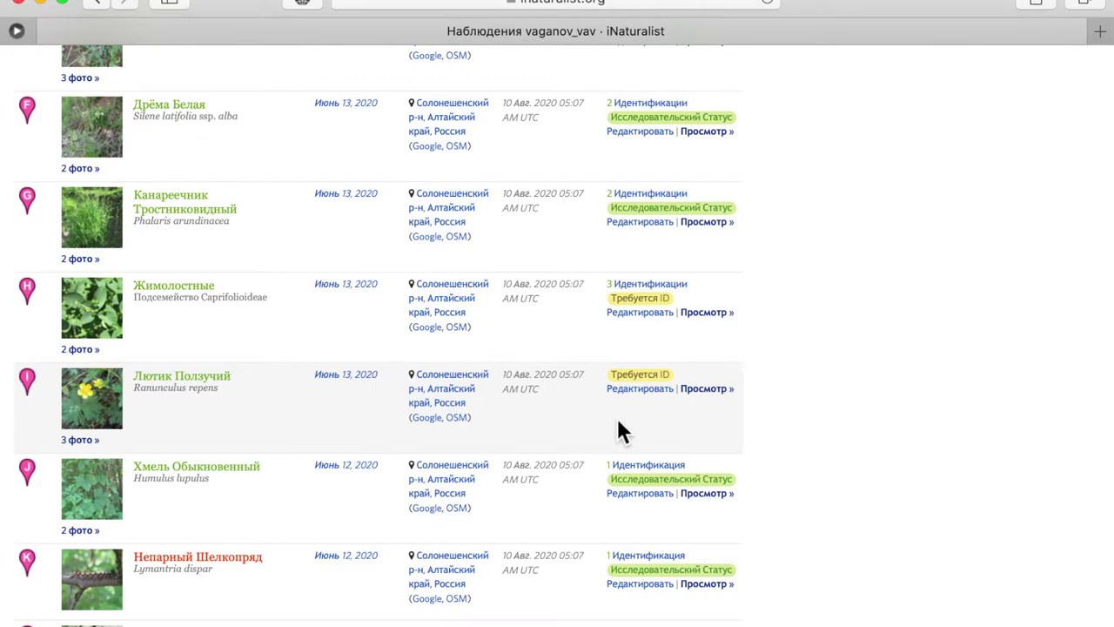
scroll(618, 430, down, 3)
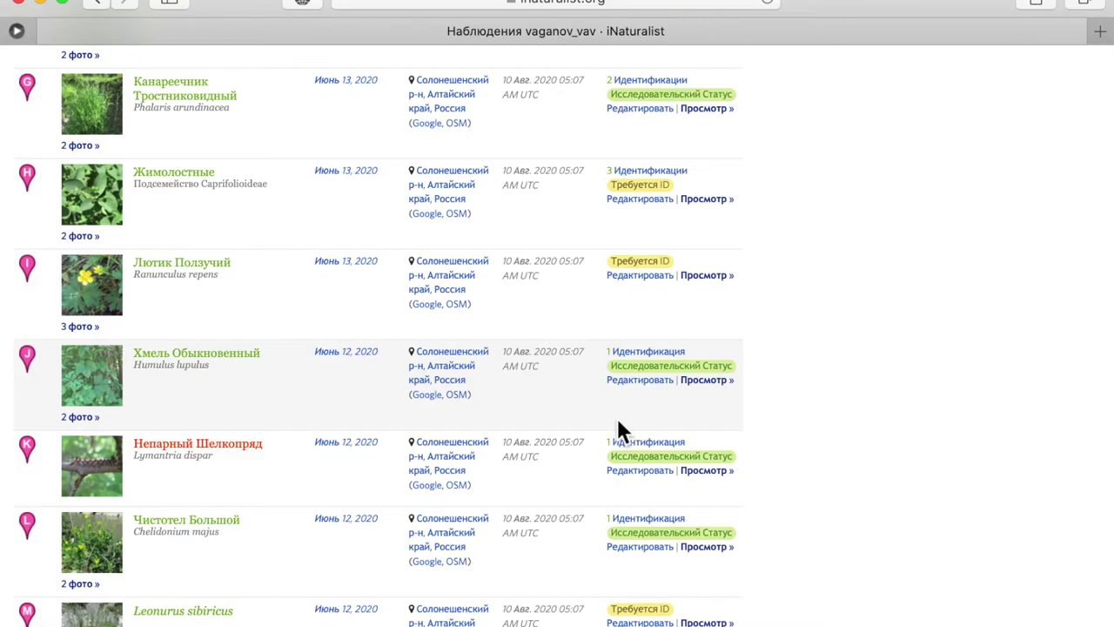
scroll(618, 422, down, 2)
scroll(618, 422, up, 10)
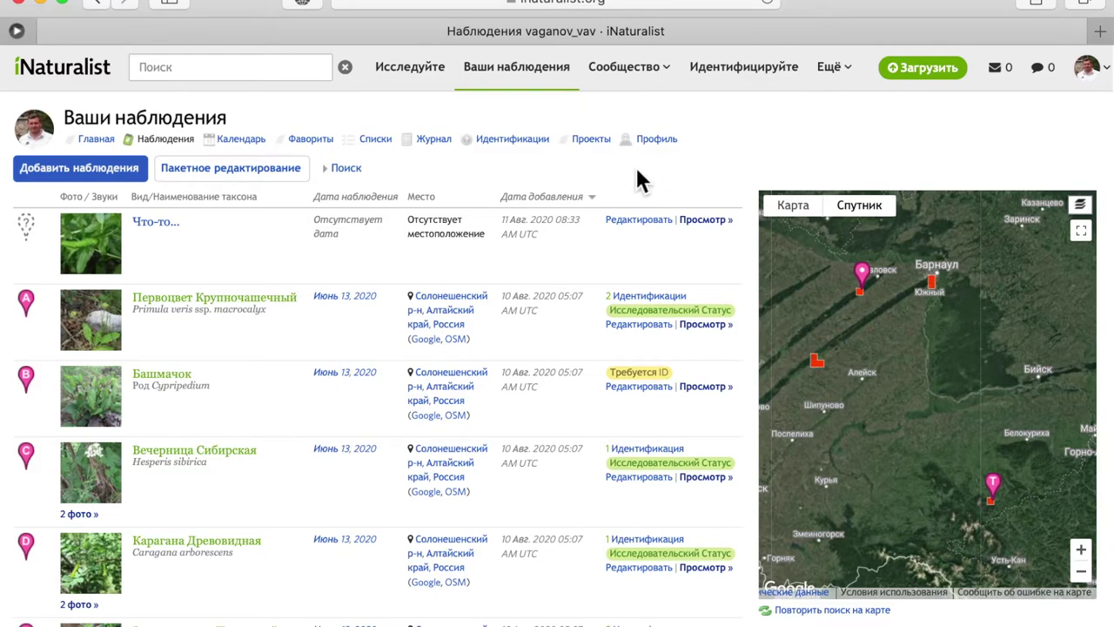
Upload P_20180613_113055.jpg, P_20180613_113103.jpg and P_20180613_113116.jpg from the desktop as new observations
click(117, 168)
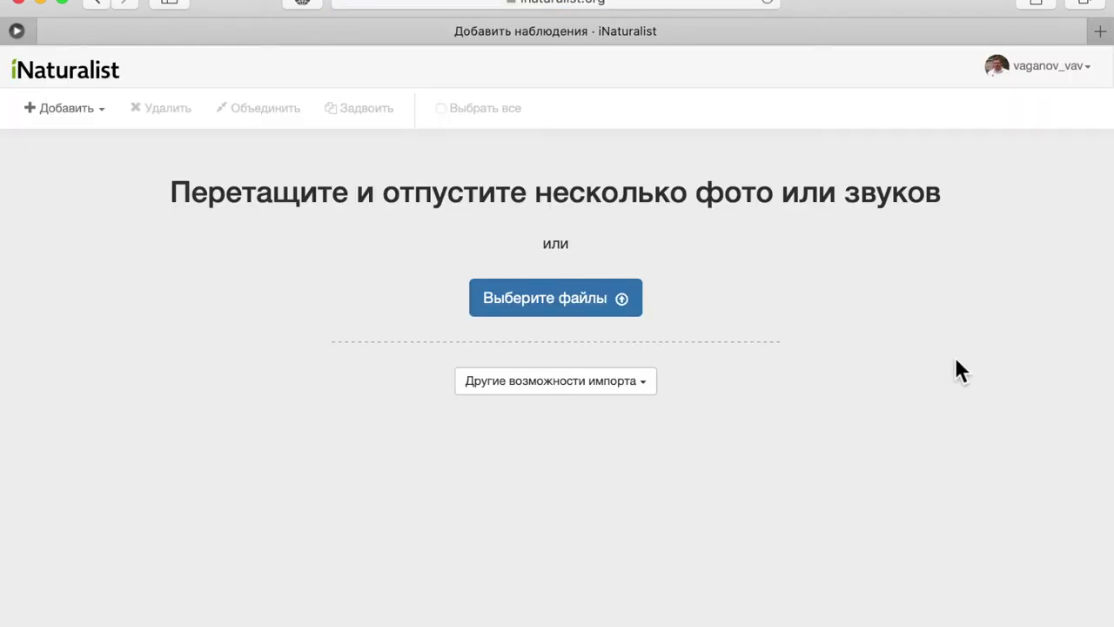
click(590, 305)
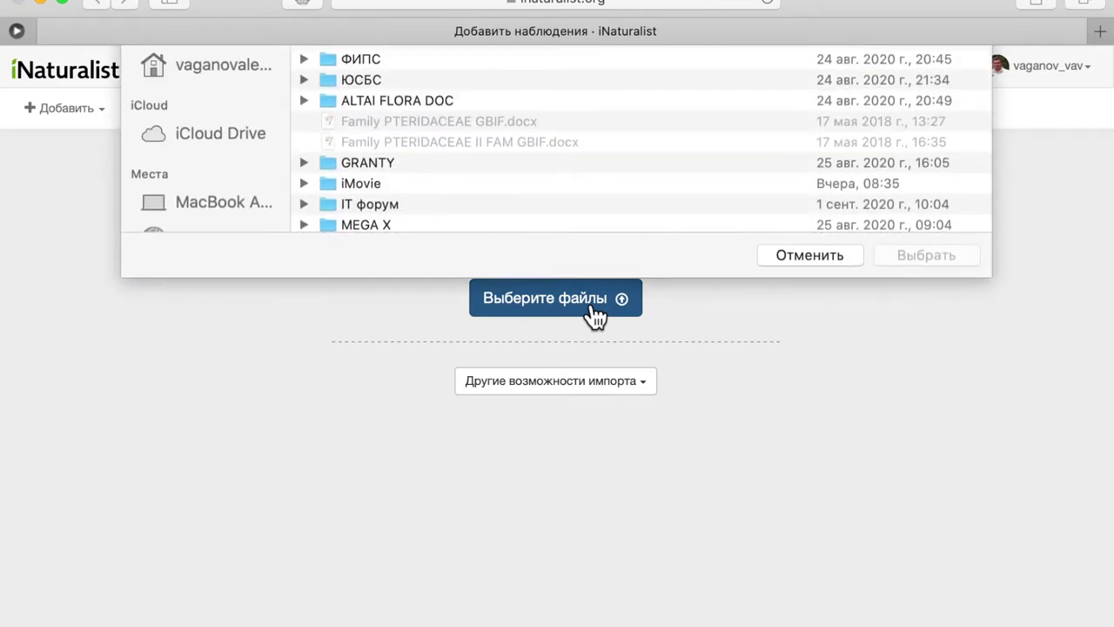
click(233, 248)
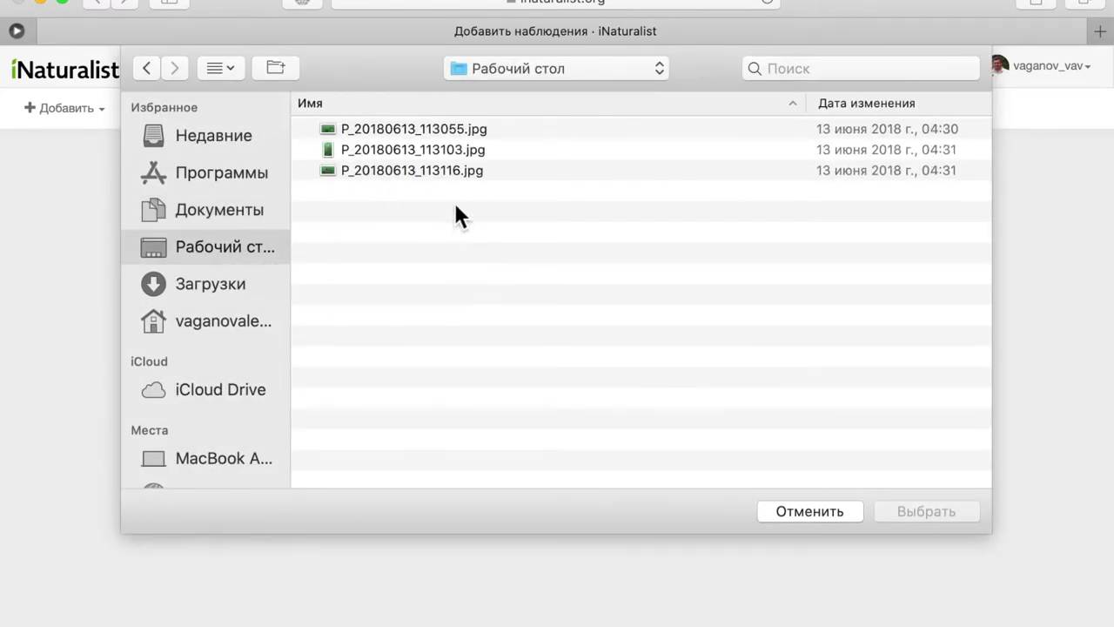
drag(484, 192, 338, 131)
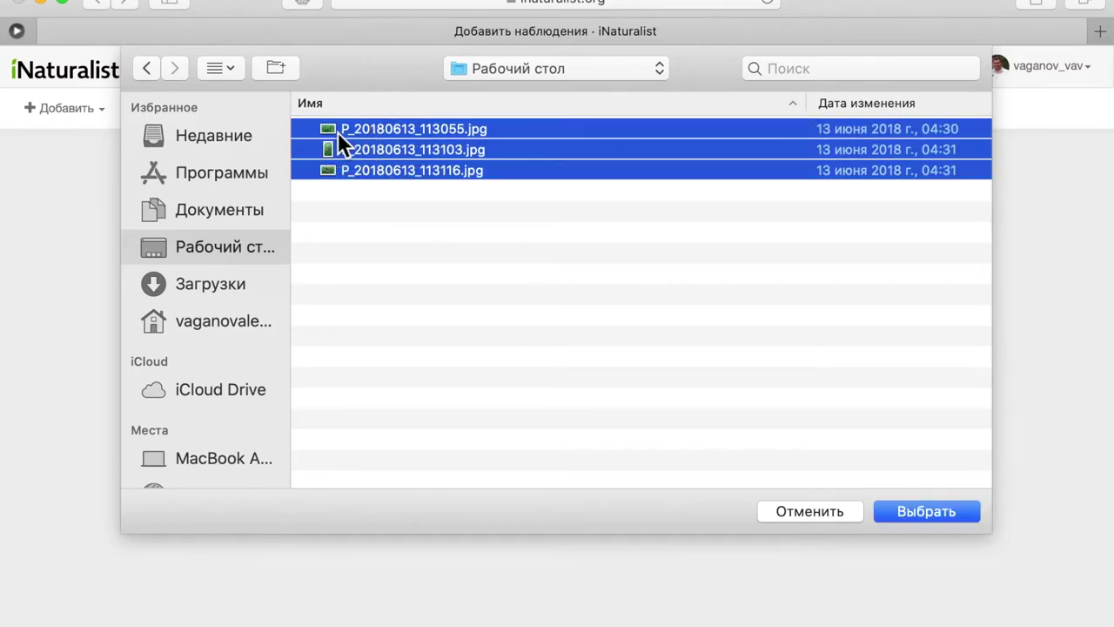
click(912, 519)
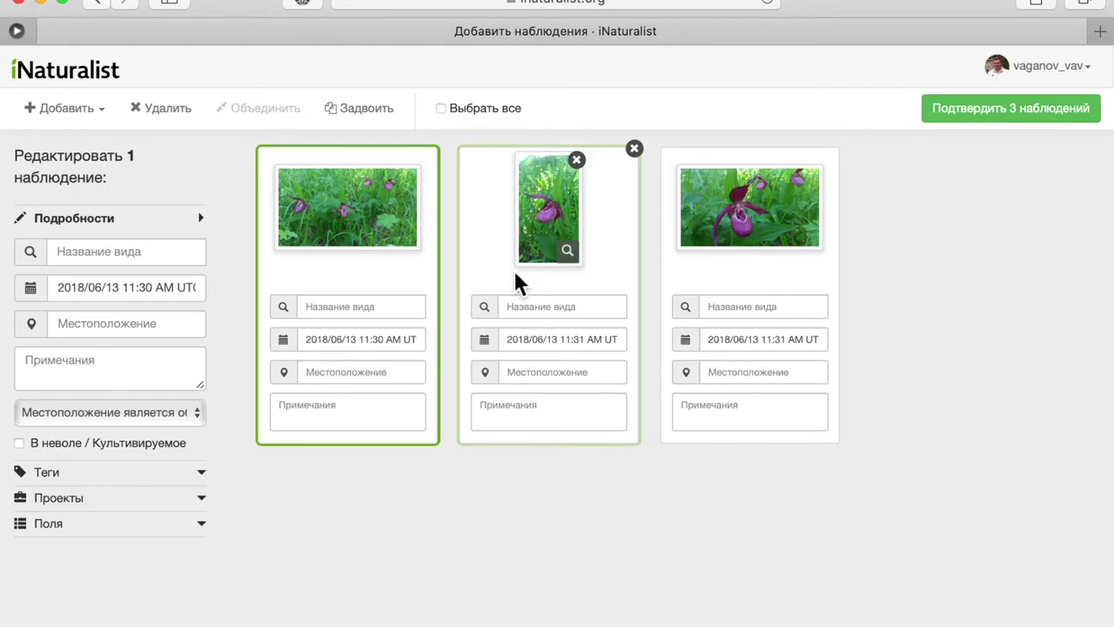
Merge the second and third photo cards into the first one to form a single observation
drag(558, 216, 376, 212)
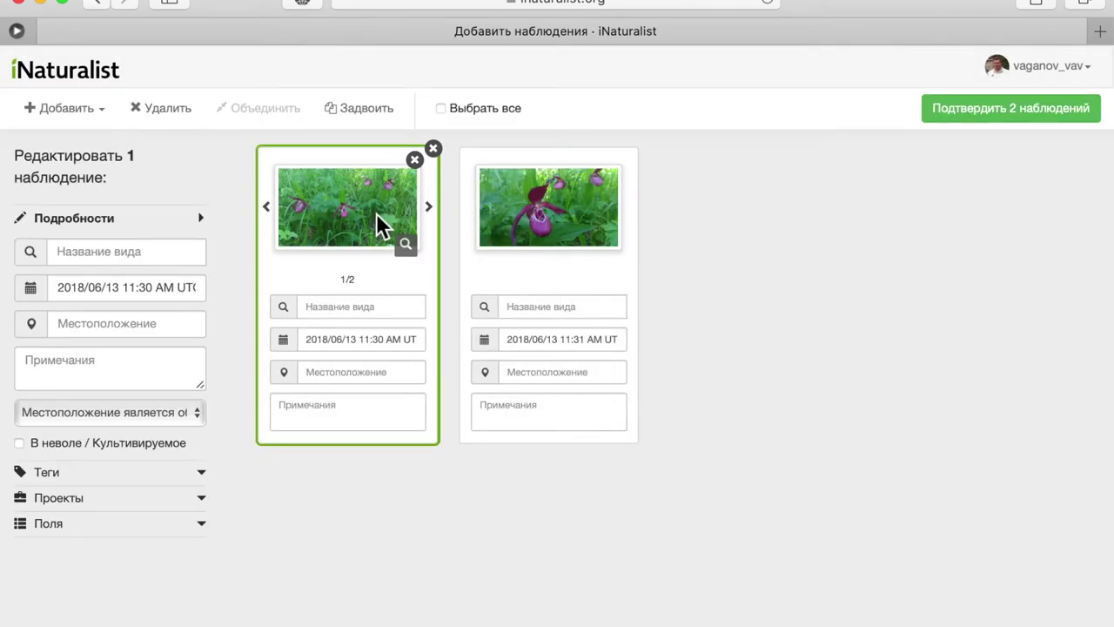
drag(562, 214, 374, 209)
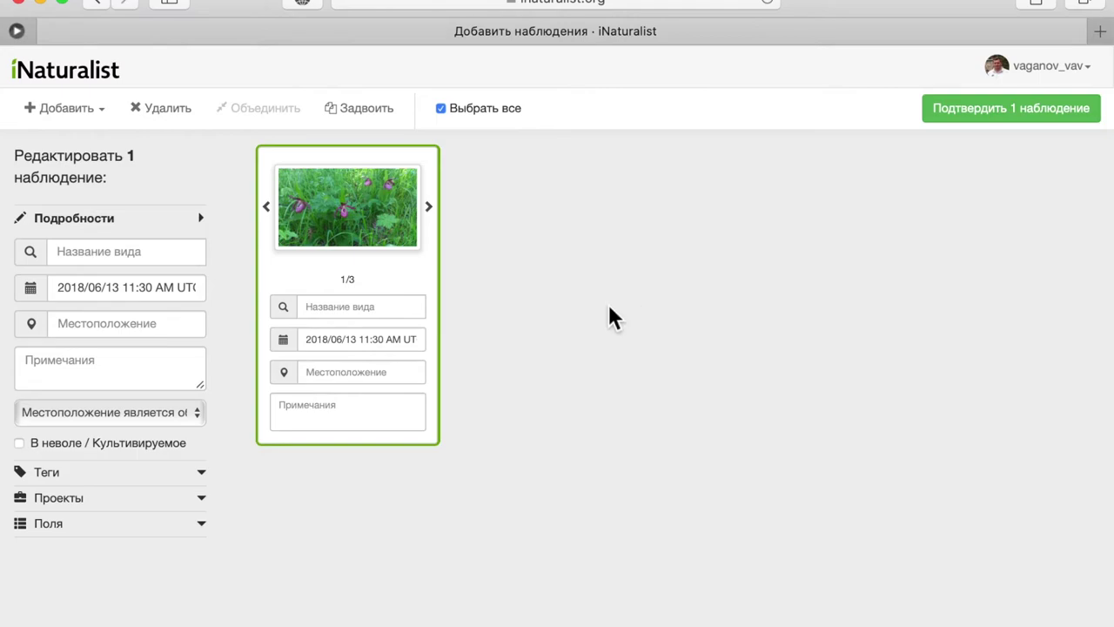
Set the observation's species name to the suggested genus Башмачок (Cypripedium)
click(379, 315)
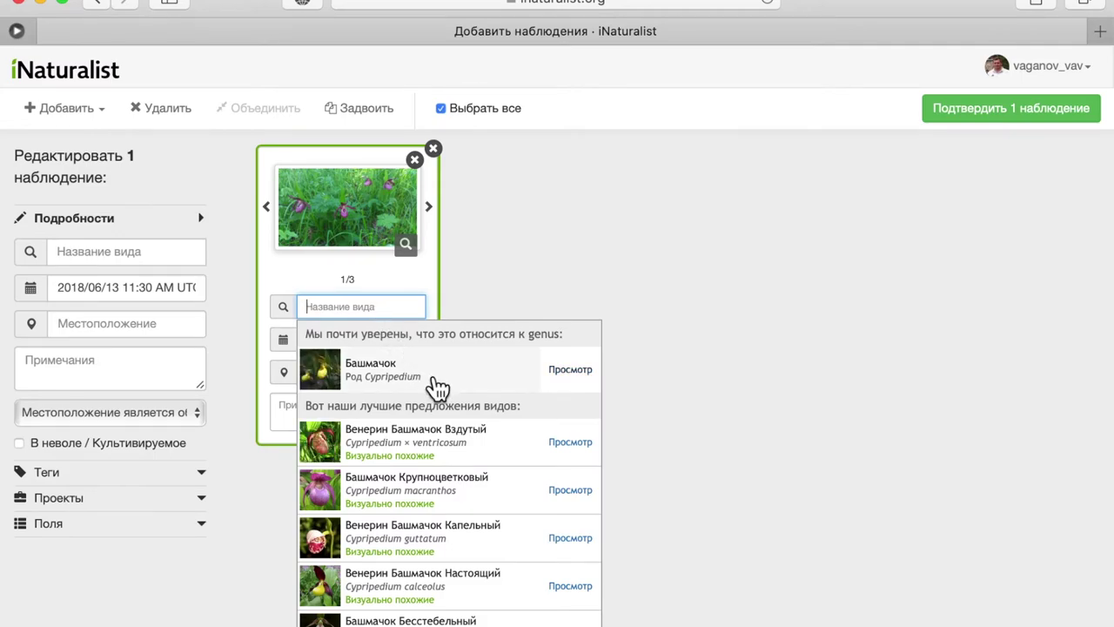
scroll(432, 386, down, 3)
scroll(435, 388, down, 2)
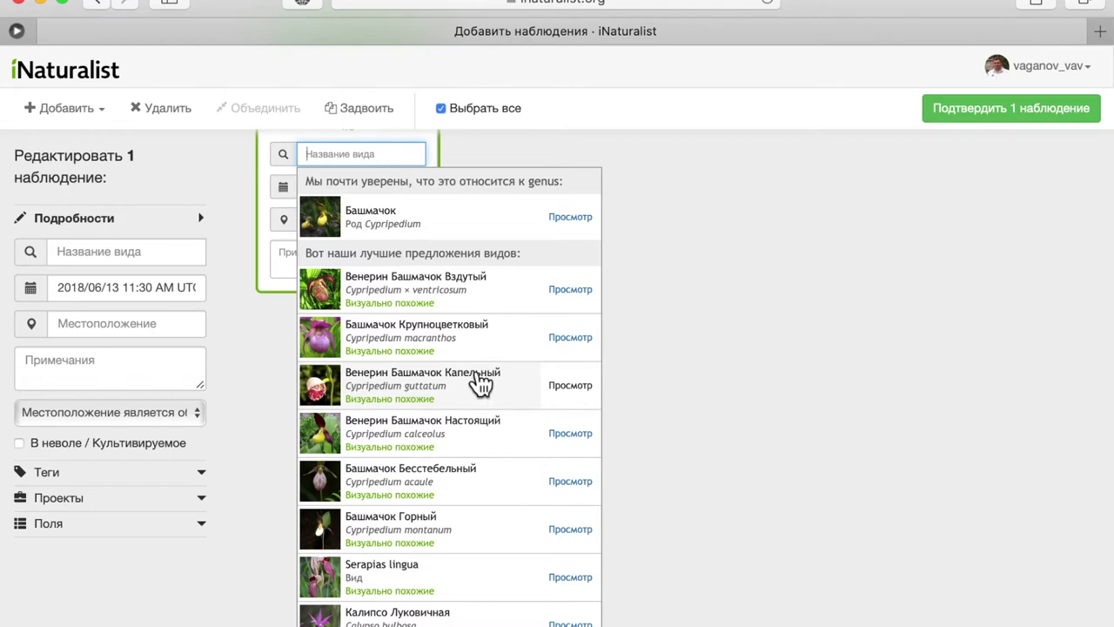
click(470, 238)
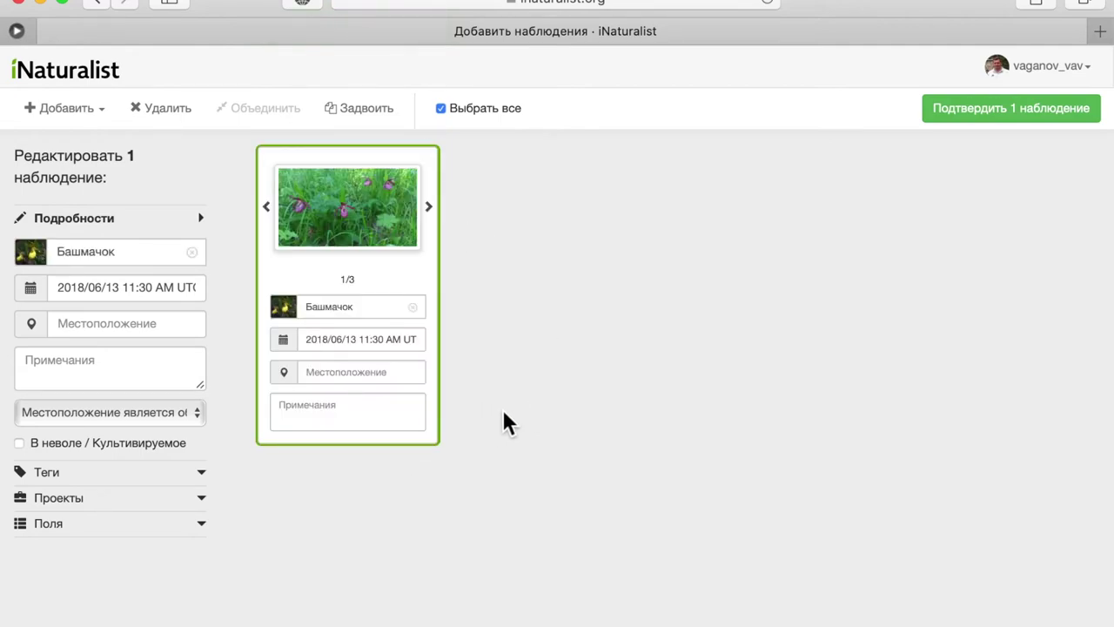
click(1012, 126)
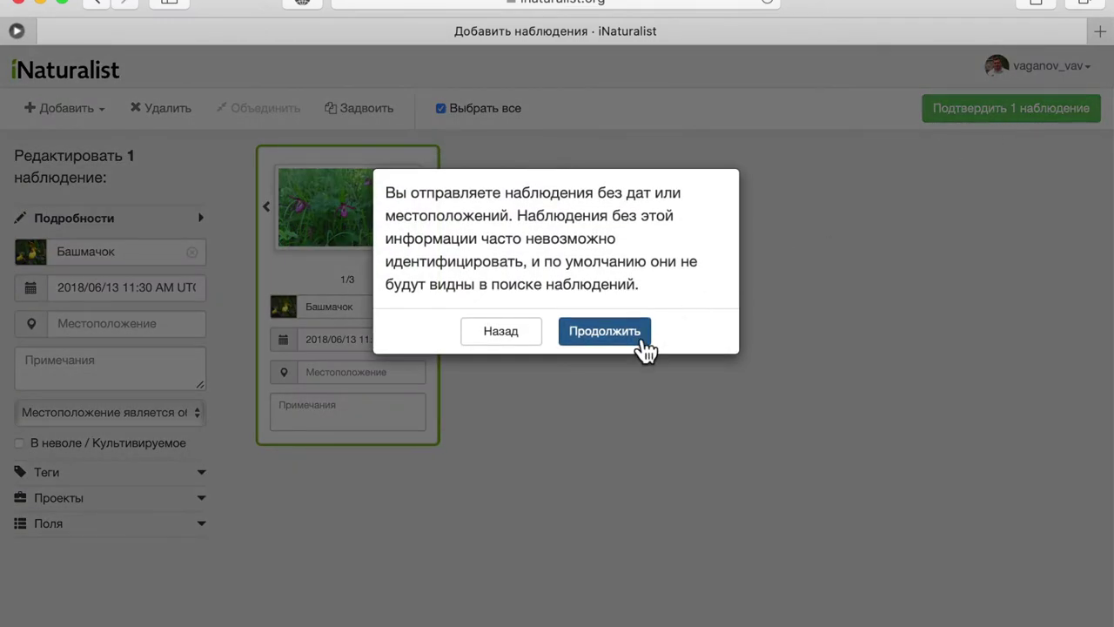
click(602, 343)
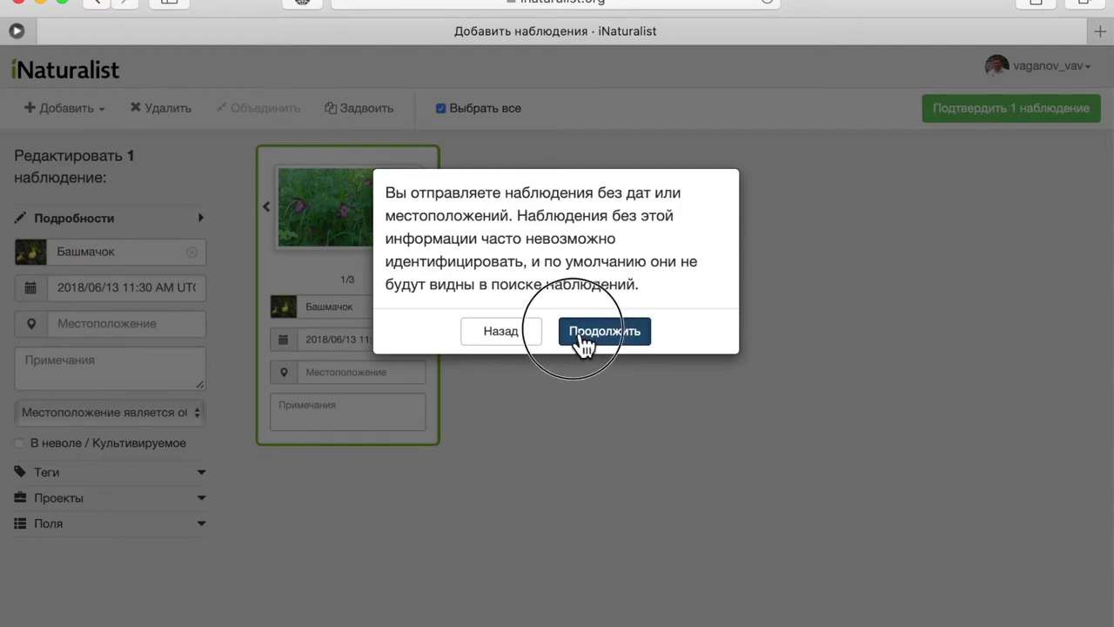
click(532, 339)
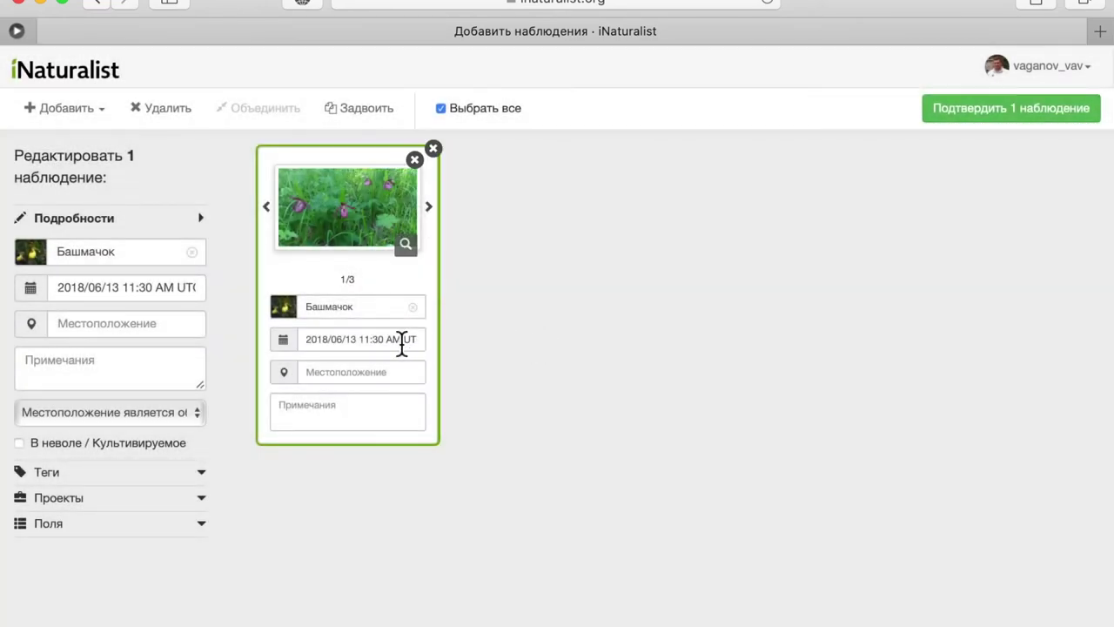
Open the observation's location map and activate its place search
click(354, 372)
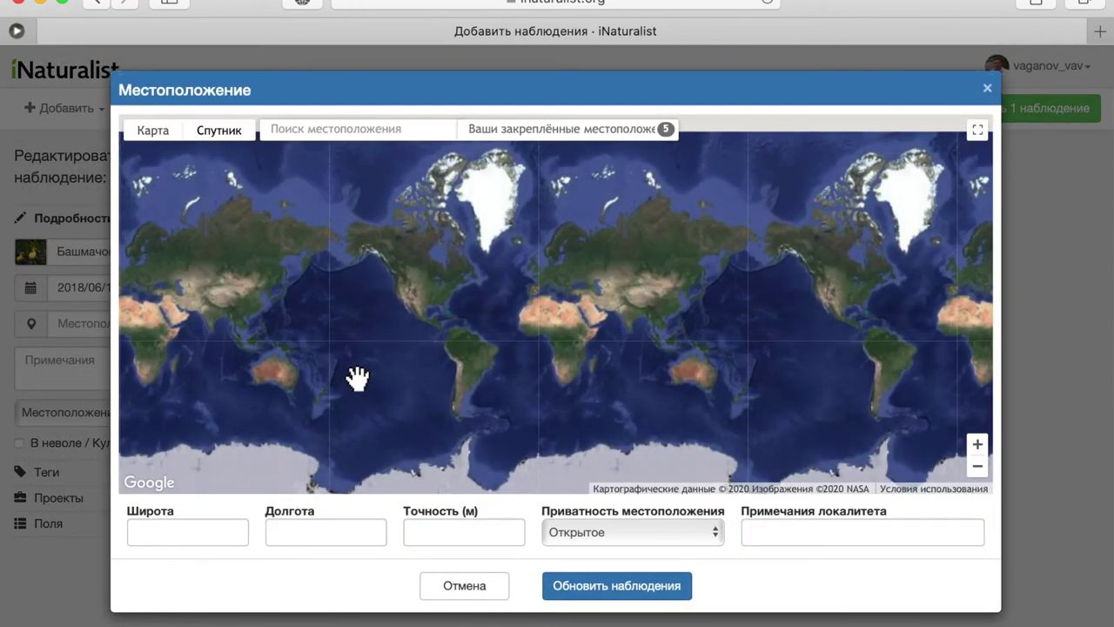
click(369, 135)
text(xtvf)
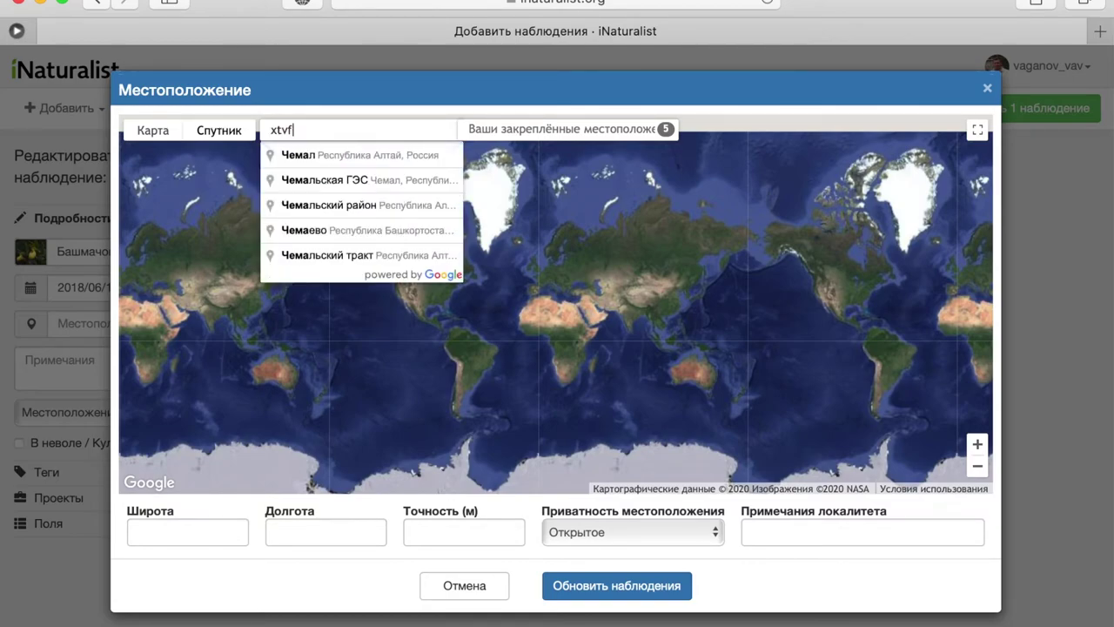
key(BackSpace)
key(BackSpace)
key(BackSpace)
key(BackSpace)
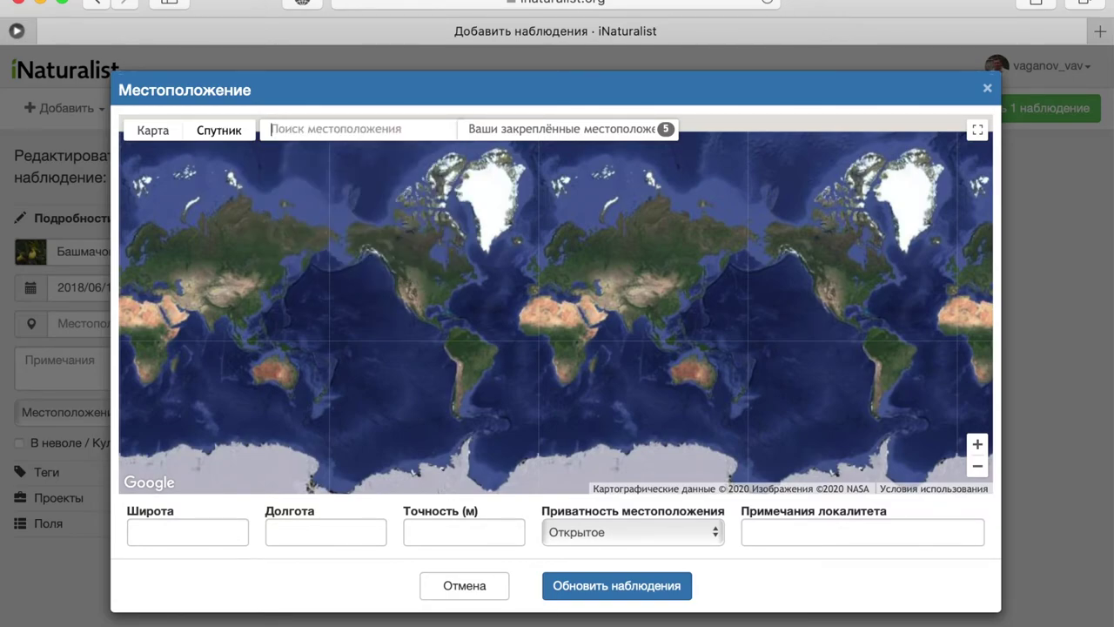
Search the map for "чемал", choose Чемал in Республика Алтай, and shrink its accuracy circle to about 447 m
text(чемал)
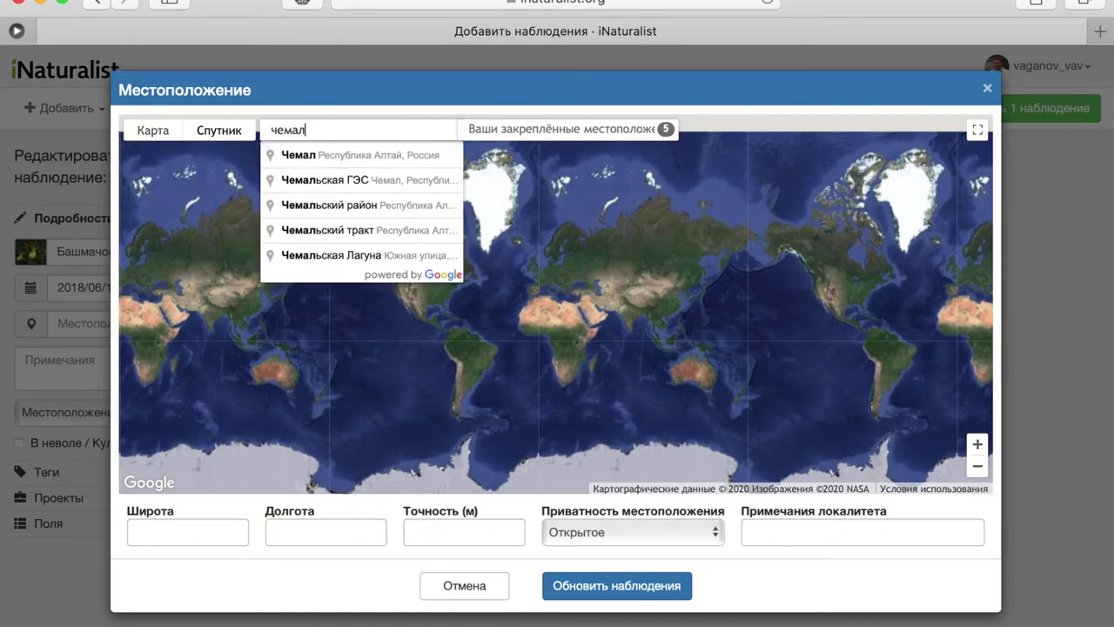
click(376, 158)
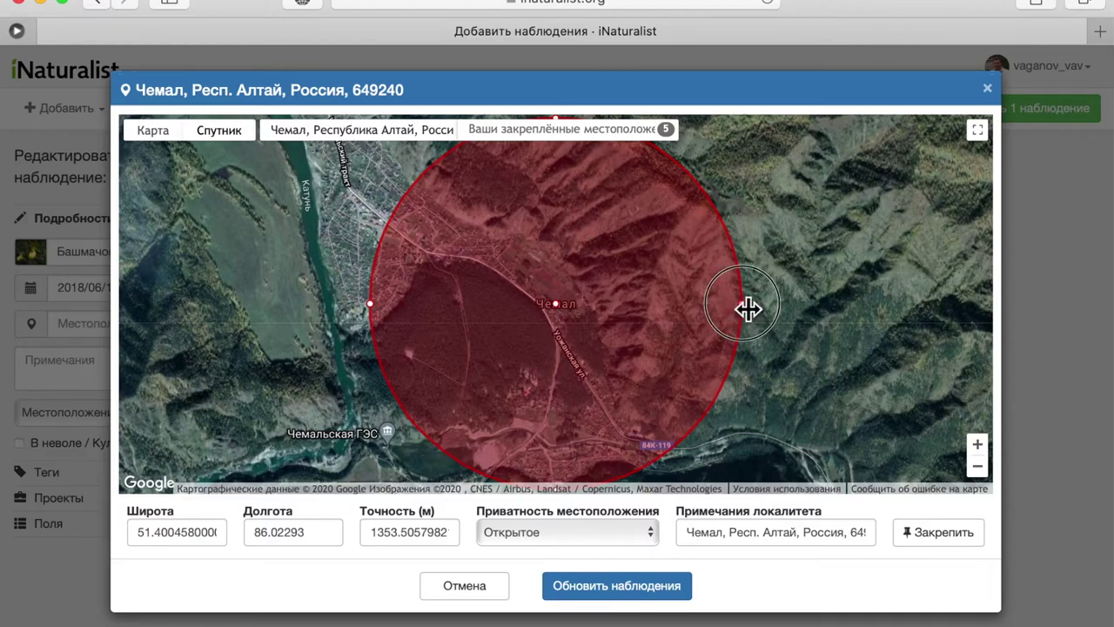
drag(741, 304, 619, 307)
Move the accuracy circle from Чемал southwest to the wooded area inside the Катунь bend, south of Чемальская ГЭС
drag(615, 351, 684, 273)
drag(699, 378, 699, 299)
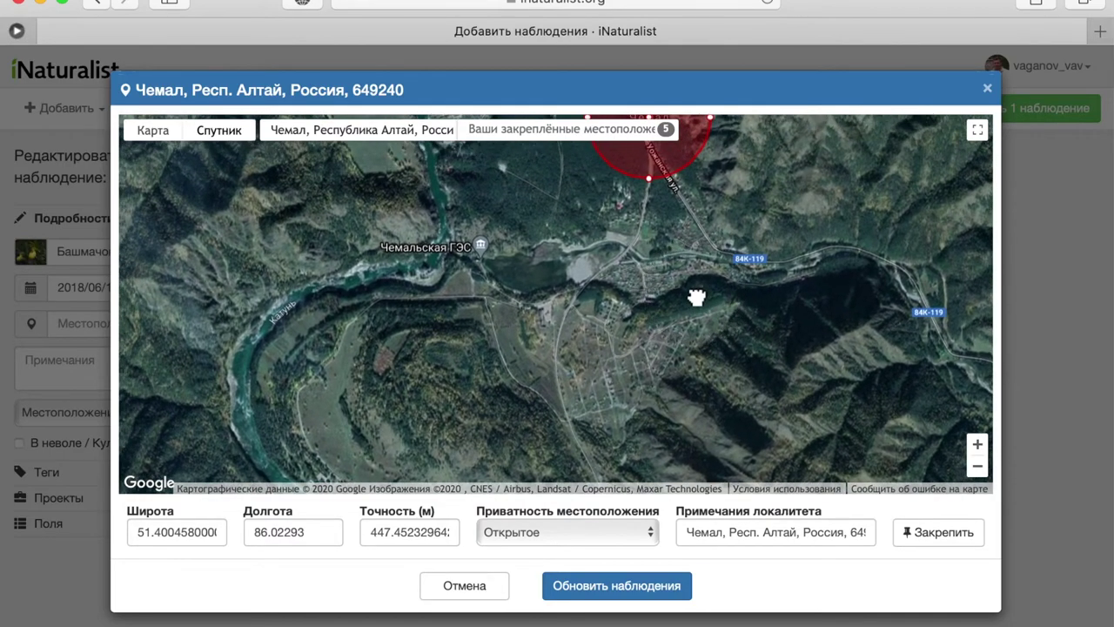
click(677, 181)
drag(678, 182, 460, 428)
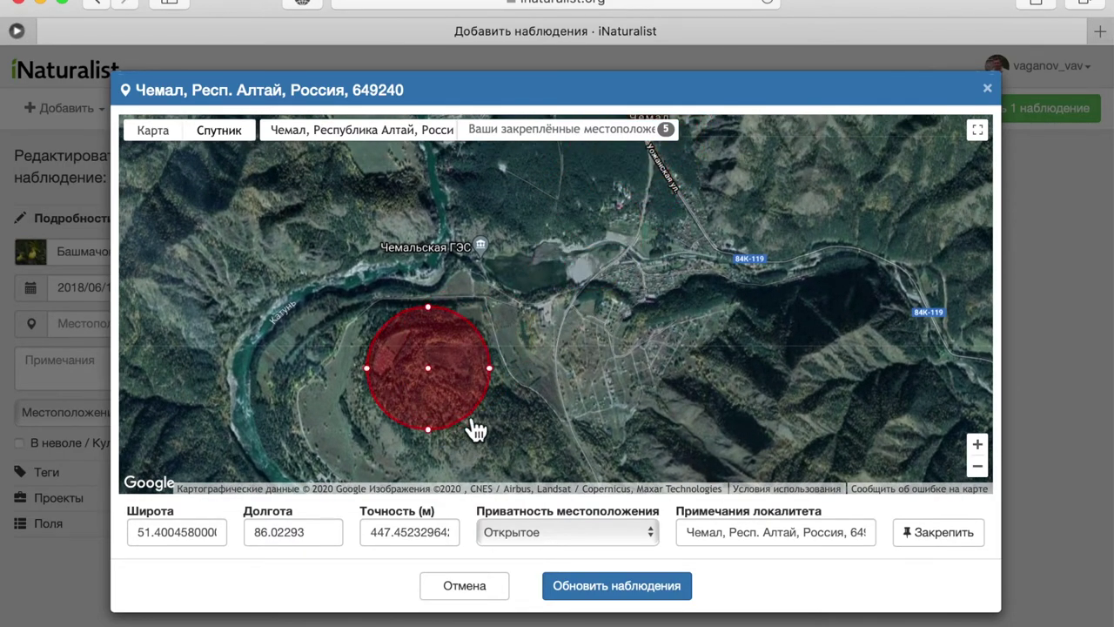
Move the accuracy circle west beside the east bank of the Катунь and reduce its accuracy to about 54 m
drag(570, 398, 659, 271)
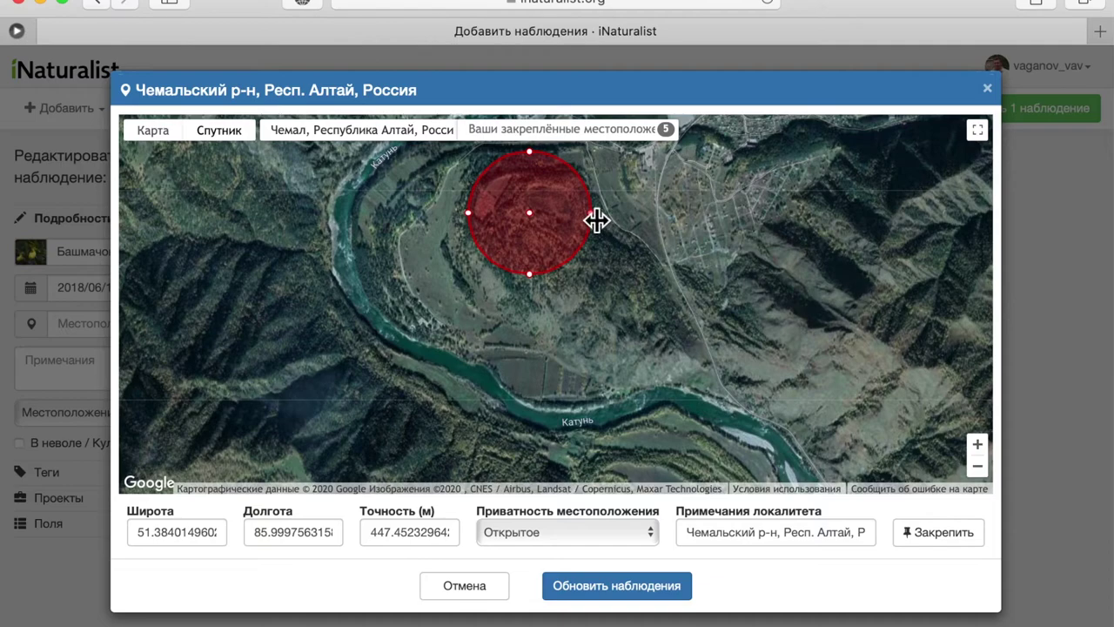
drag(554, 217, 399, 259)
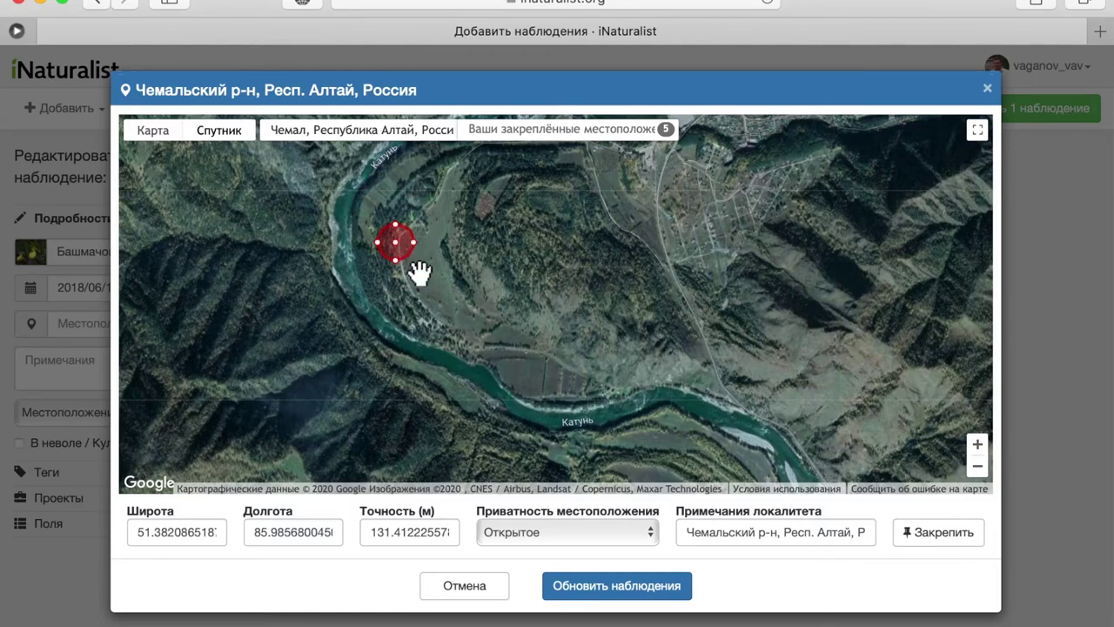
scroll(418, 272, up, 5)
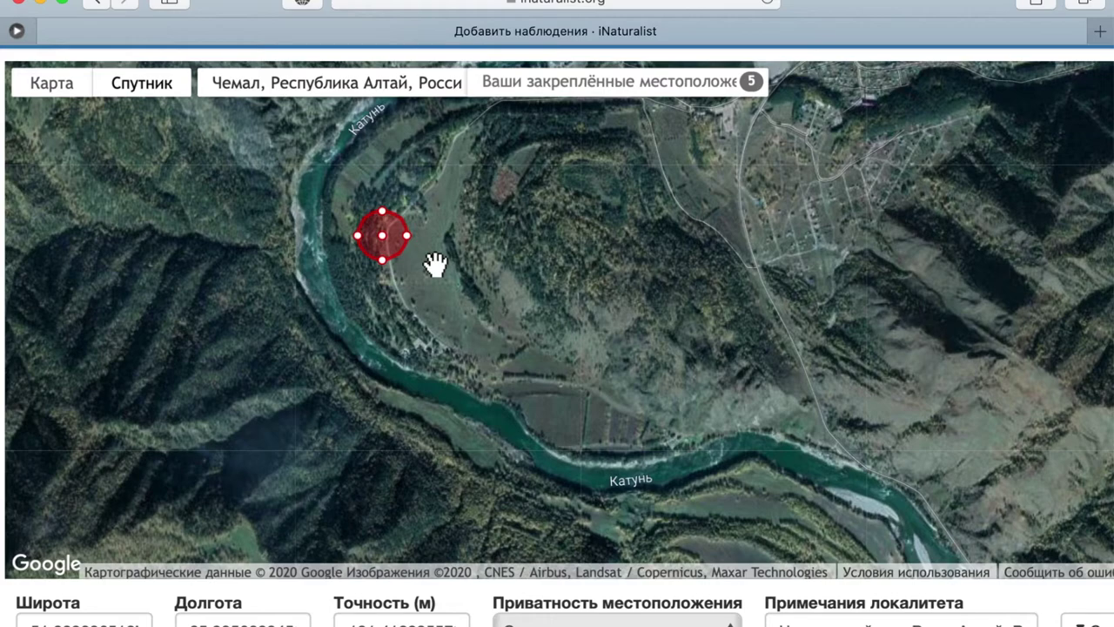
drag(396, 238, 394, 236)
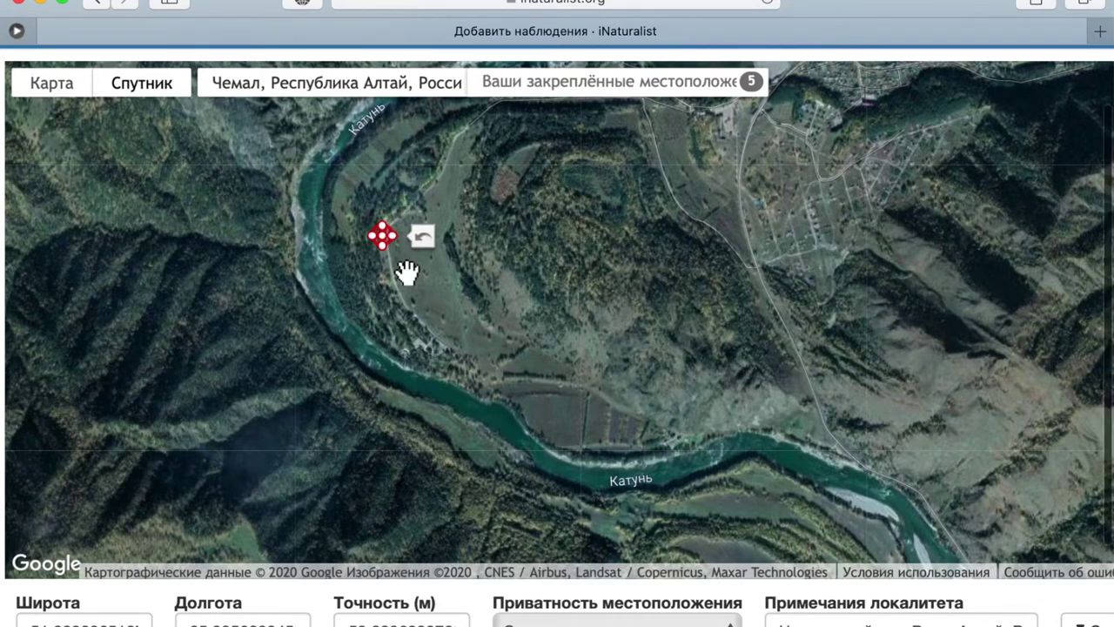
scroll(407, 272, down, 3)
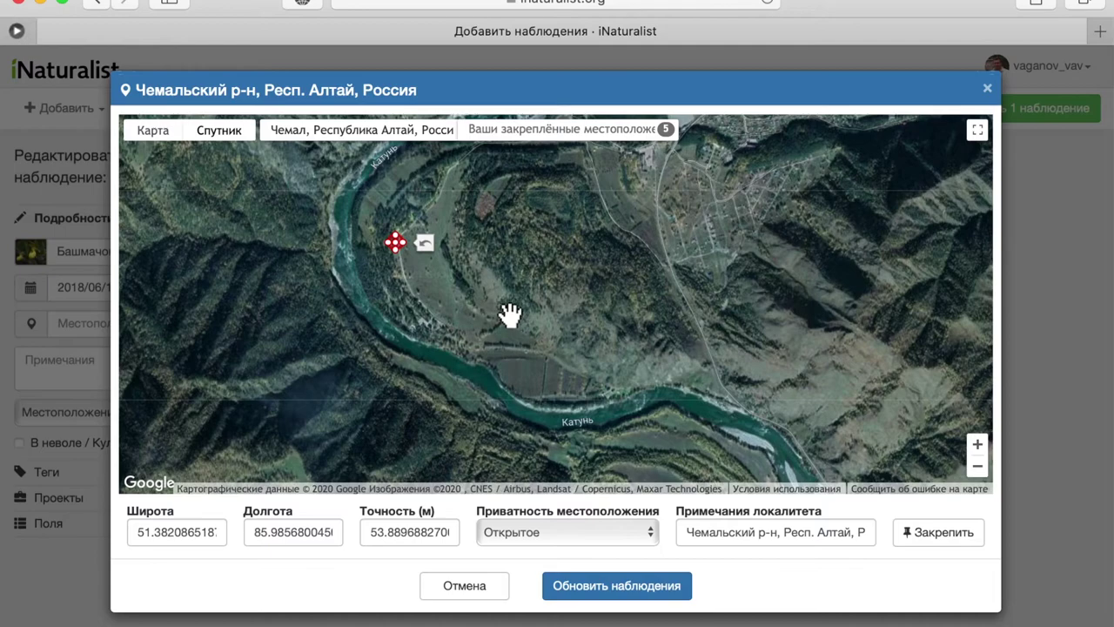
Look through the list of pinned locations
click(513, 138)
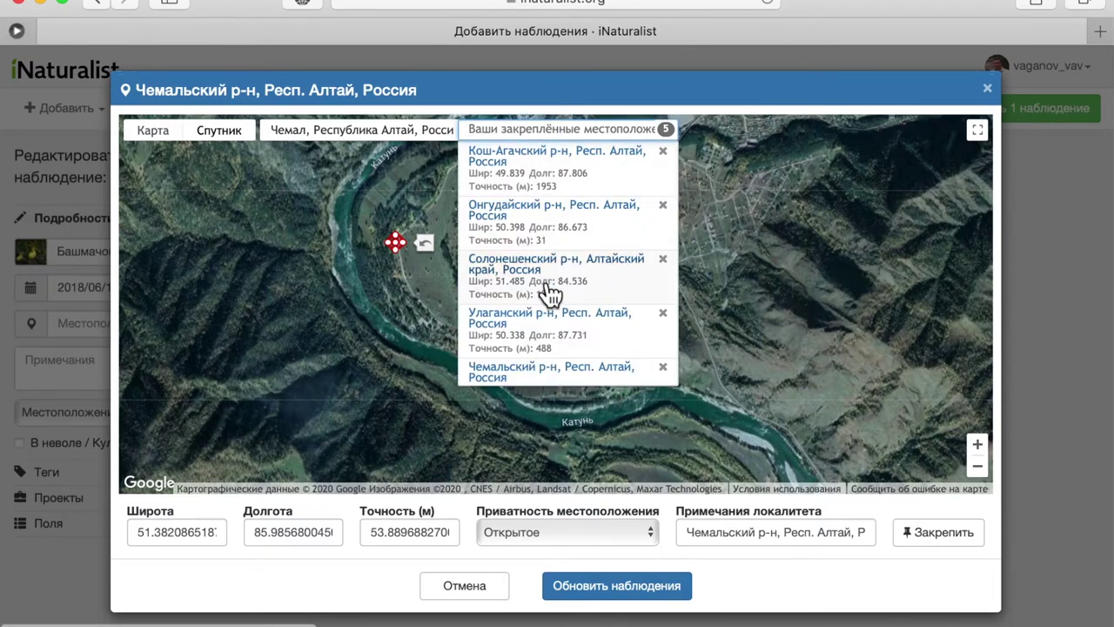
scroll(550, 296, down, 1)
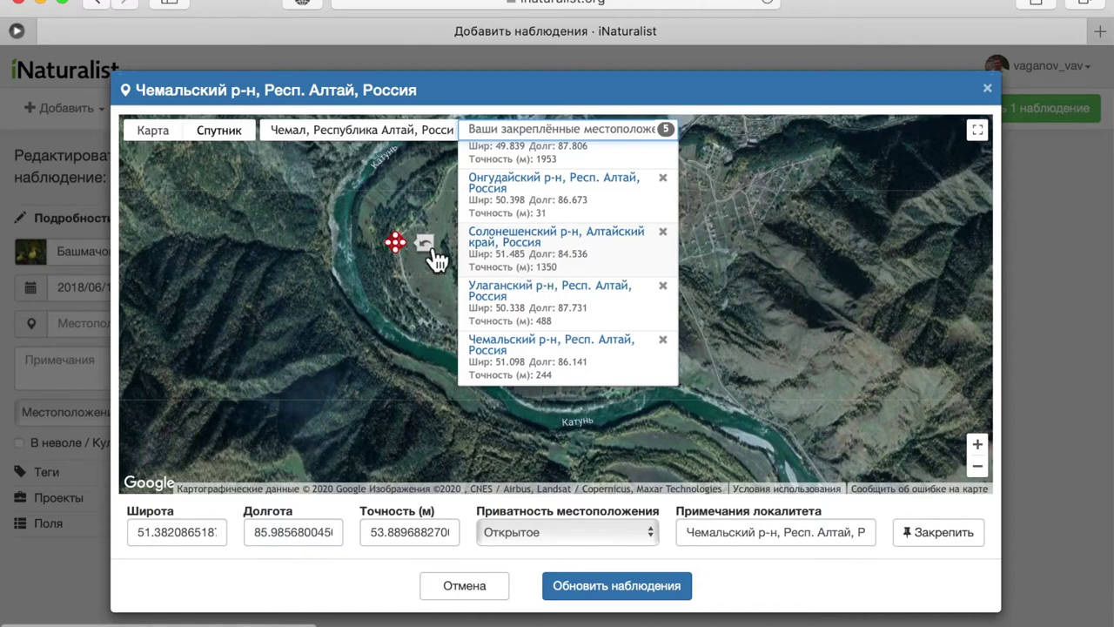
Reposition the accuracy circle slightly along the east bank of the Катунь and enlarge its accuracy to about 217 m
drag(403, 254, 412, 286)
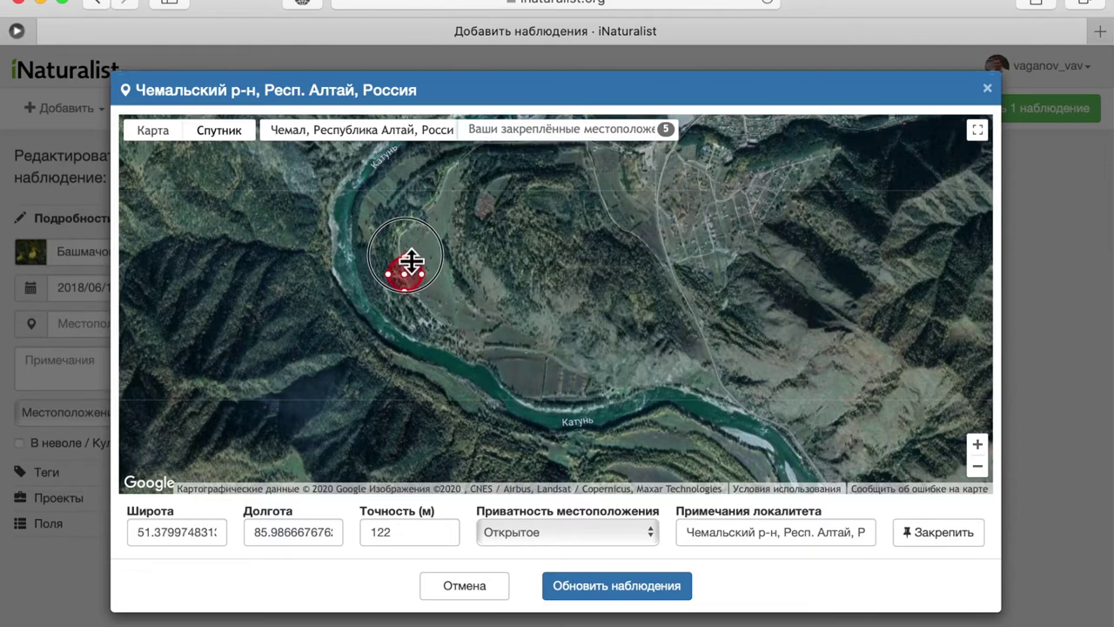
drag(413, 274, 410, 248)
drag(429, 278, 418, 249)
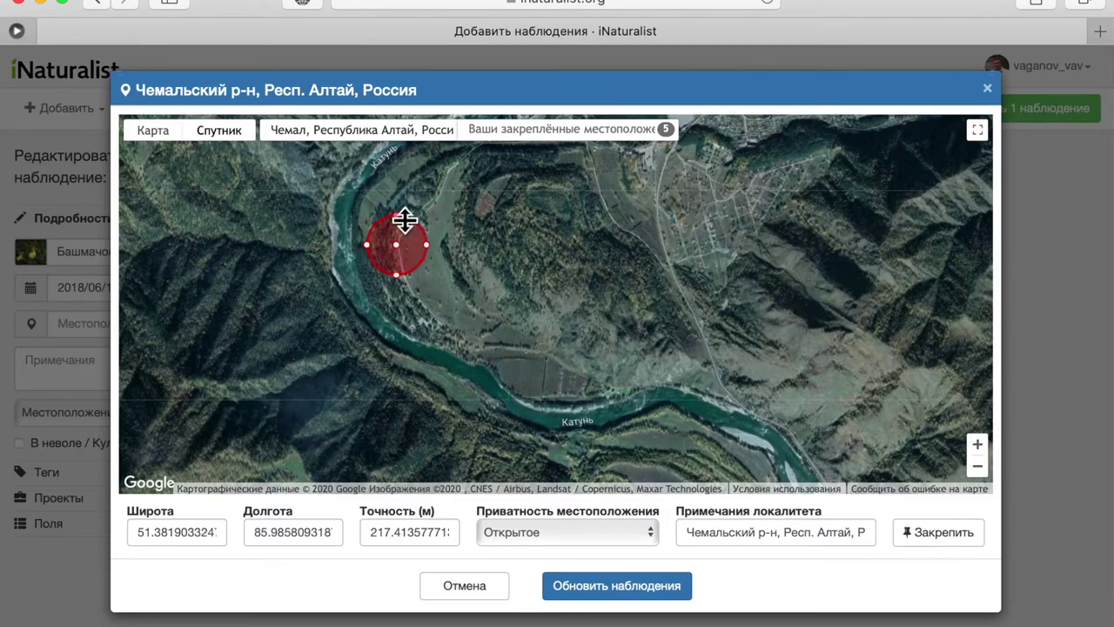